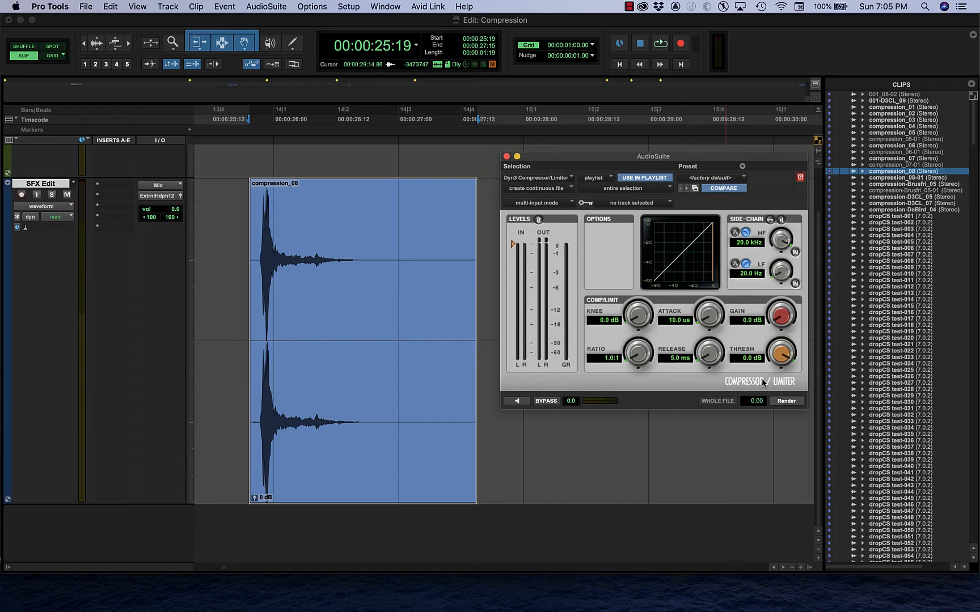
Preview the selected compression_08 clip with the compressor bypassed.
click(515, 401)
click(516, 401)
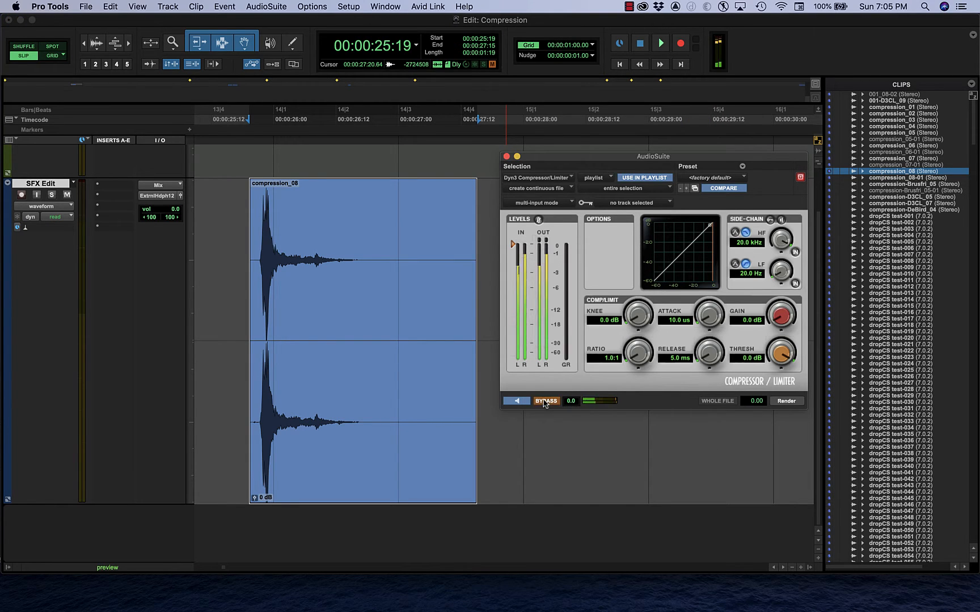
click(517, 402)
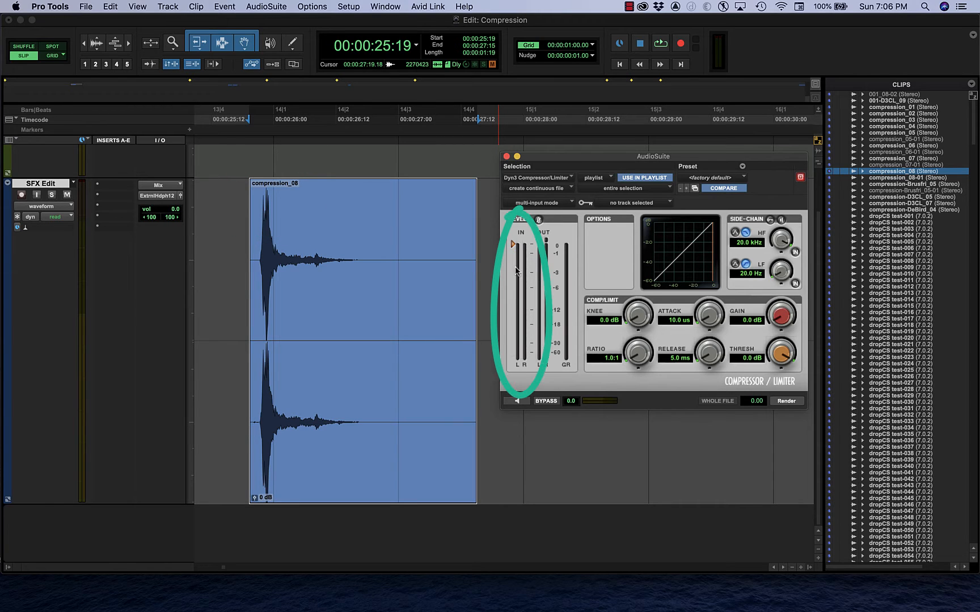
Lower the compressor threshold to -11.2 dB on the input level meter while previewing the clip.
click(522, 402)
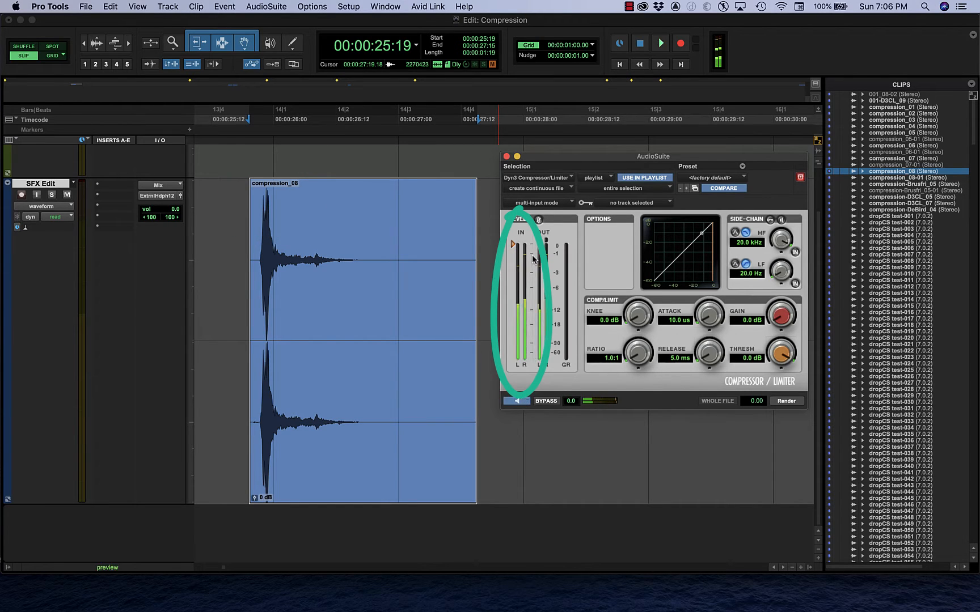
drag(514, 244, 513, 308)
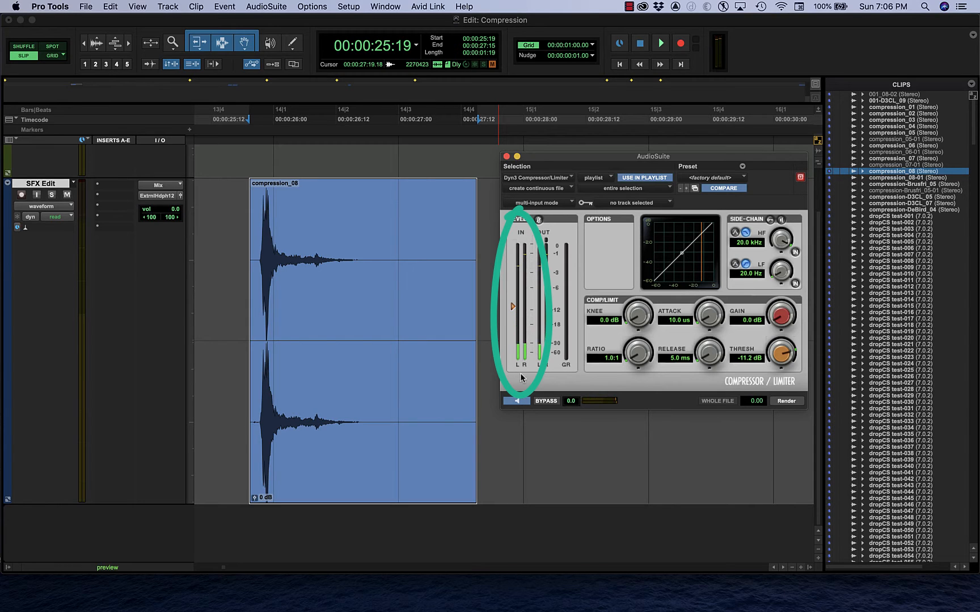
click(517, 401)
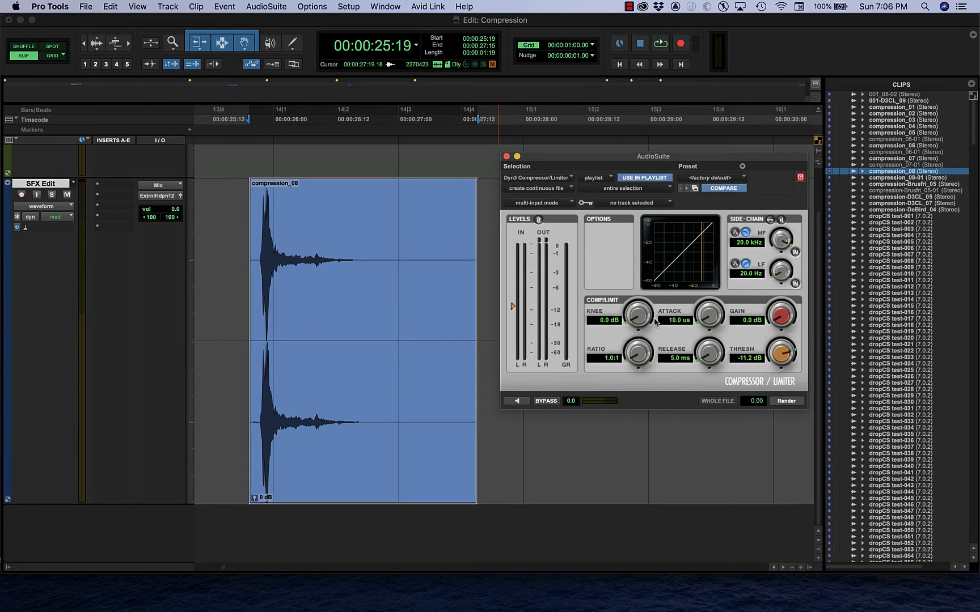
Set the ratio to 8.2:1 and the threshold to -18.4 dB during preview, comparing the bypassed and compressed sound.
click(523, 402)
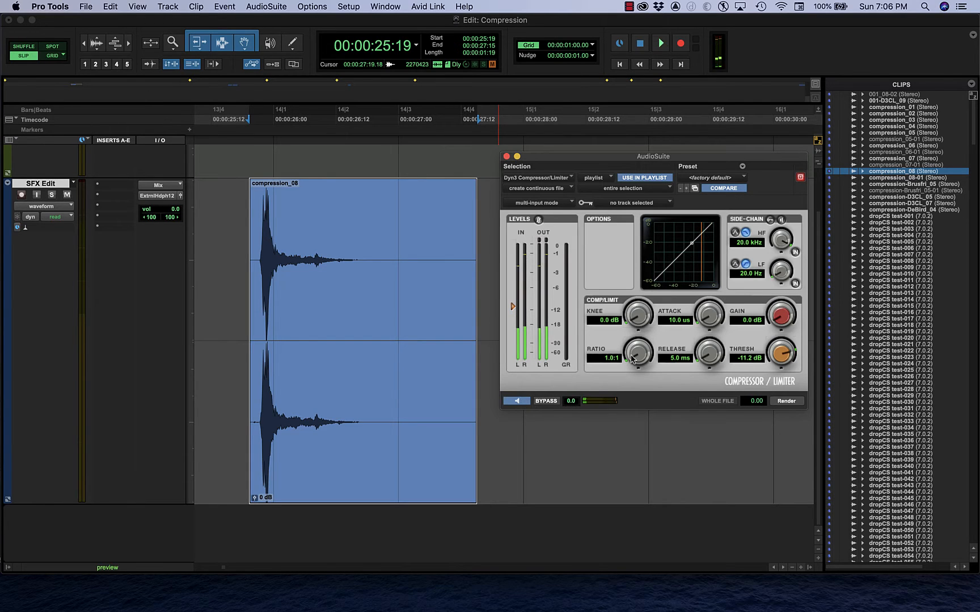
drag(633, 356, 637, 332)
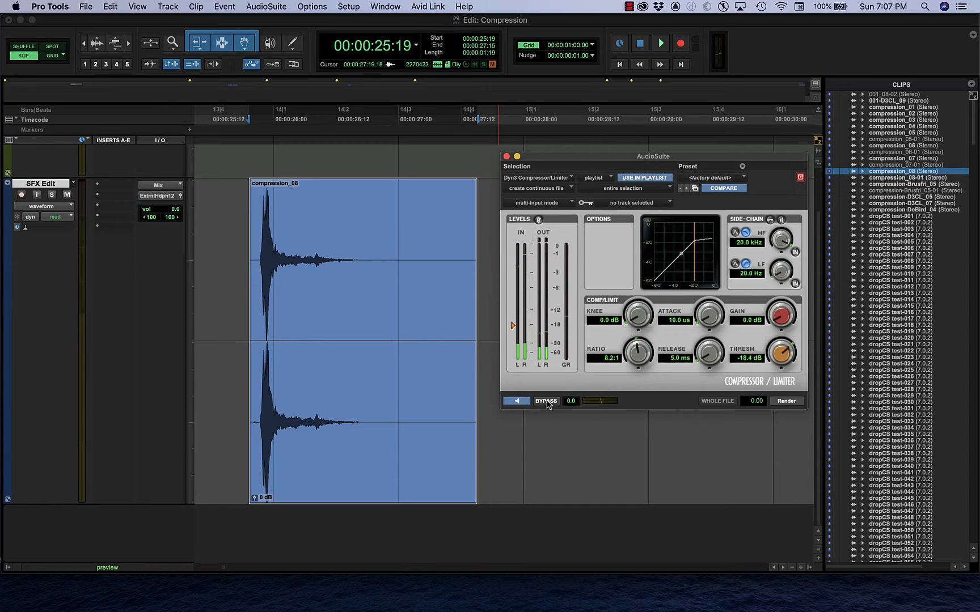
click(545, 403)
click(545, 402)
click(545, 402)
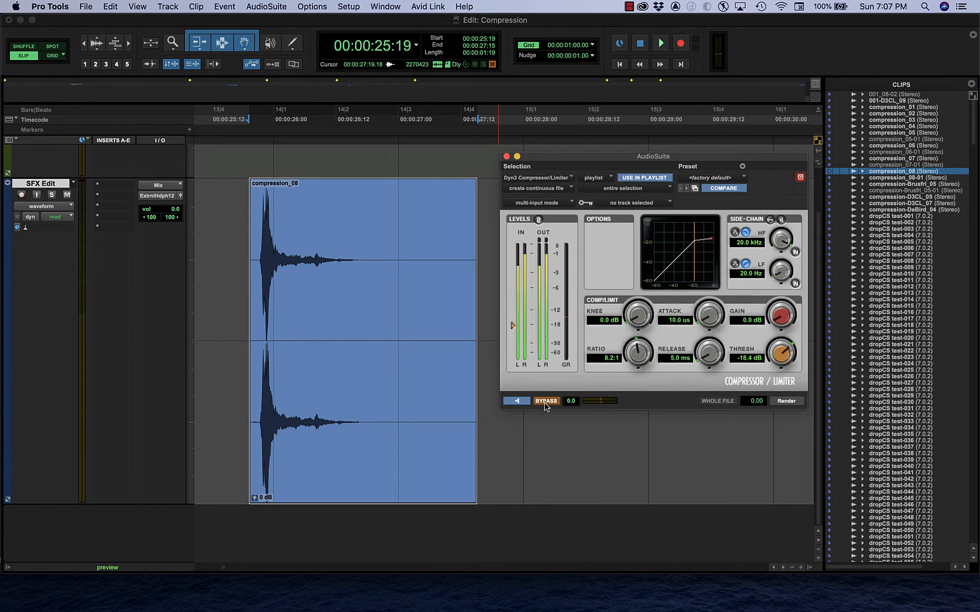
click(545, 403)
click(525, 403)
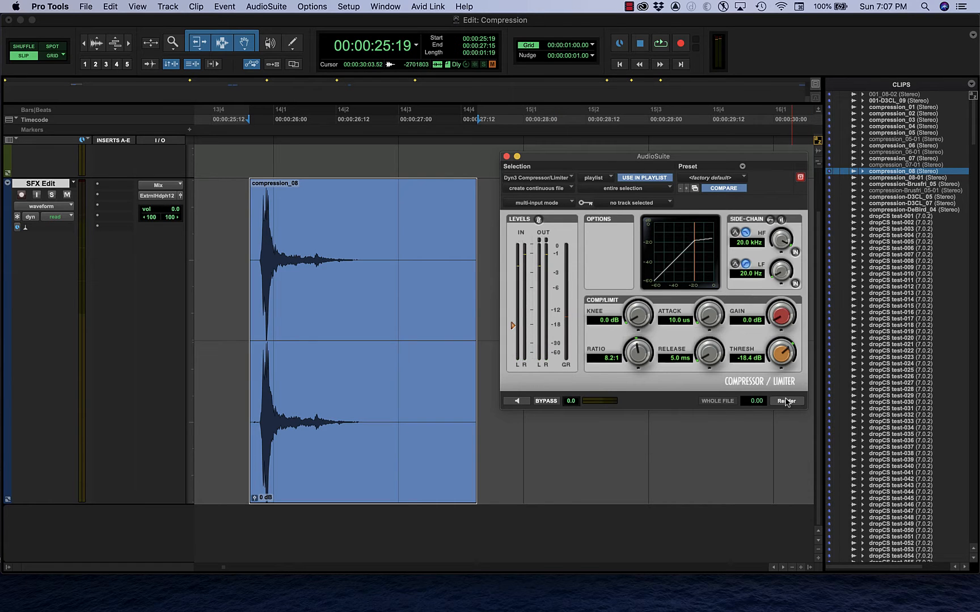
Render the compression onto the clip and undo it, twice, to compare the waveform before and after.
click(785, 401)
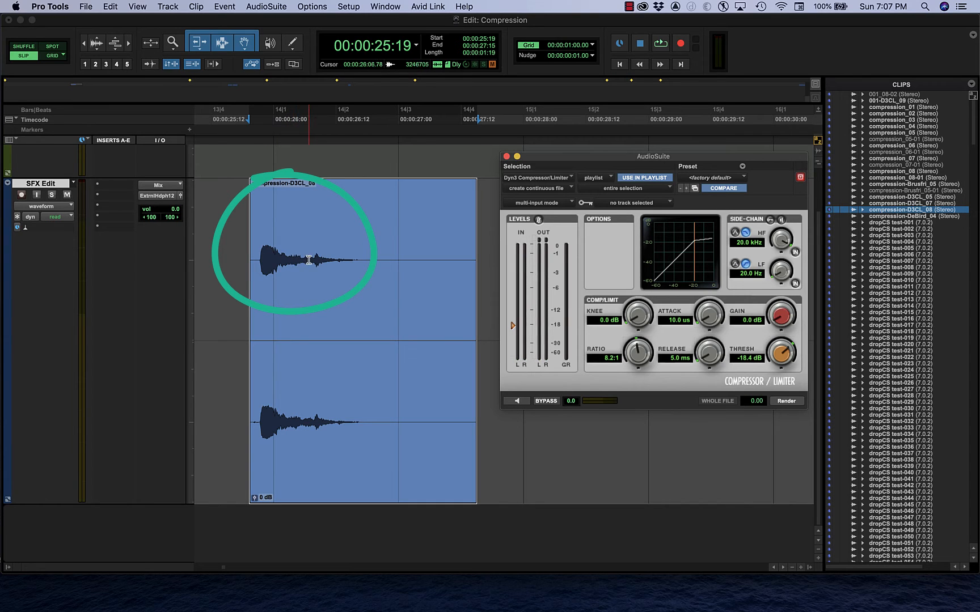
key(super+z)
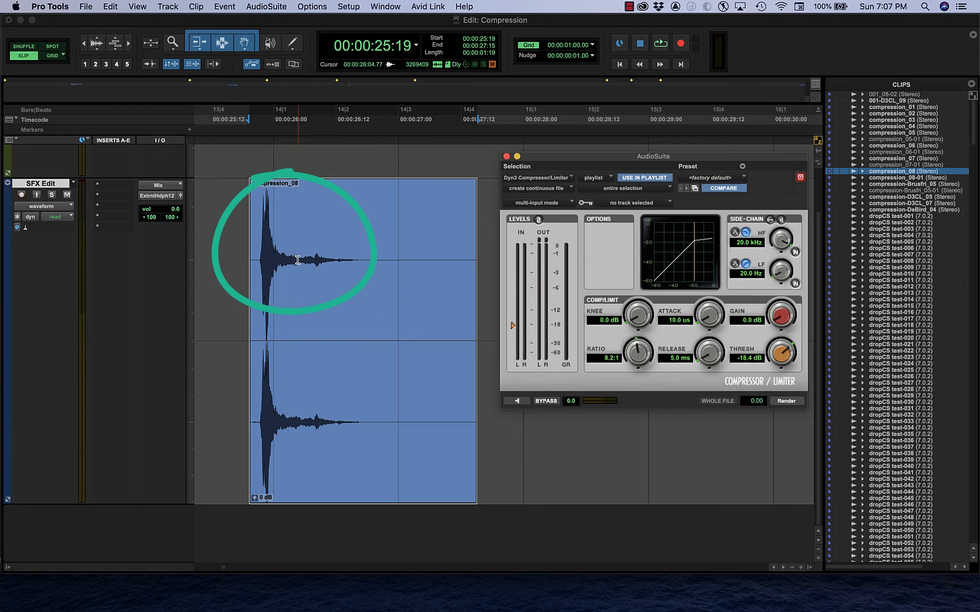
click(792, 402)
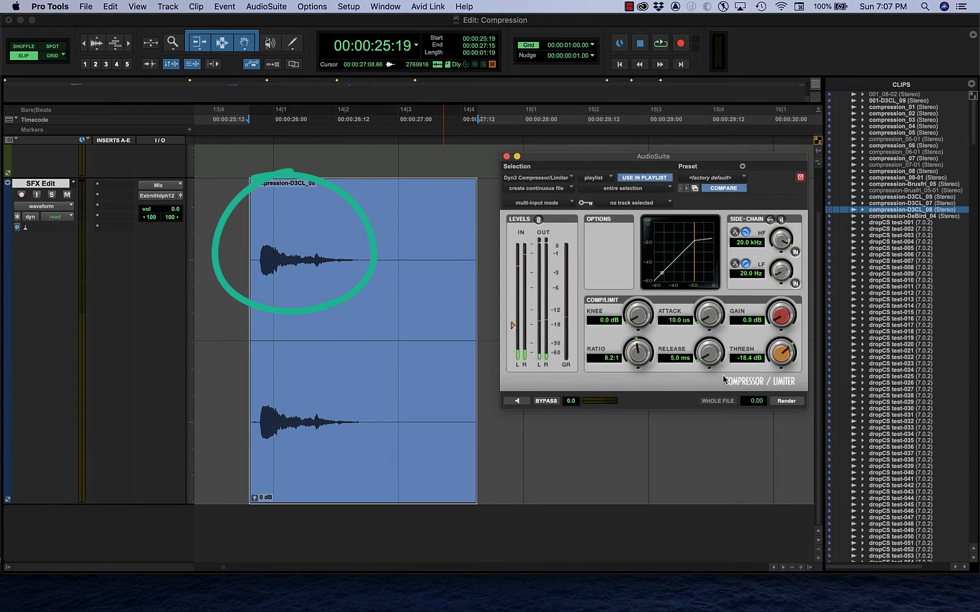
key(super+z)
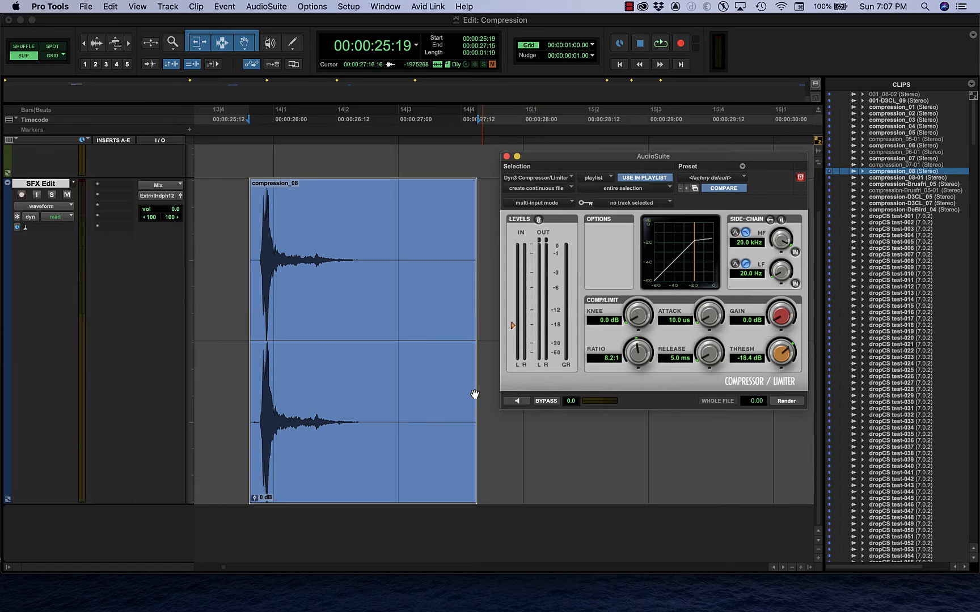
Preview the clip while switching the compressor bypass on and off to compare loudness.
click(514, 401)
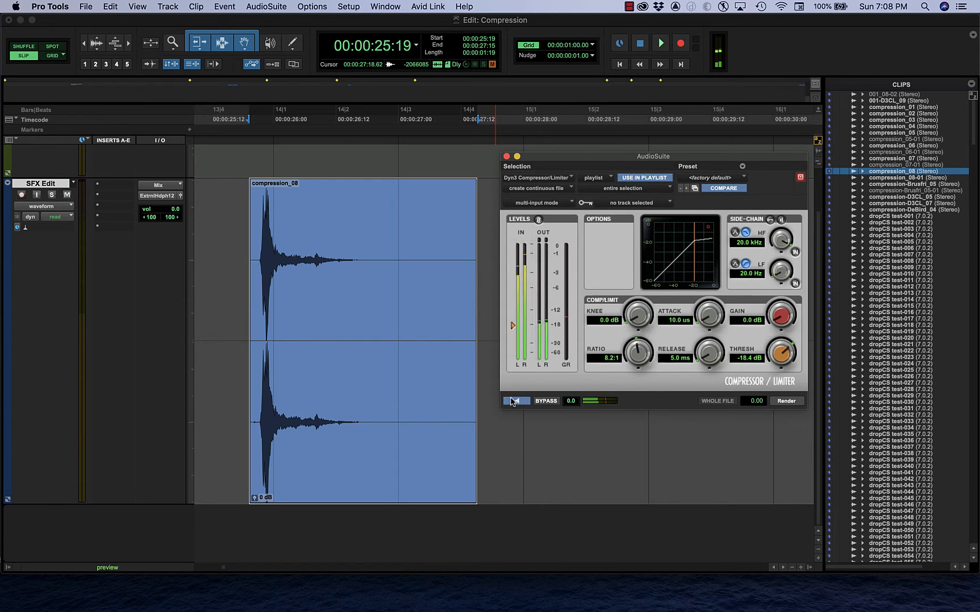
click(543, 401)
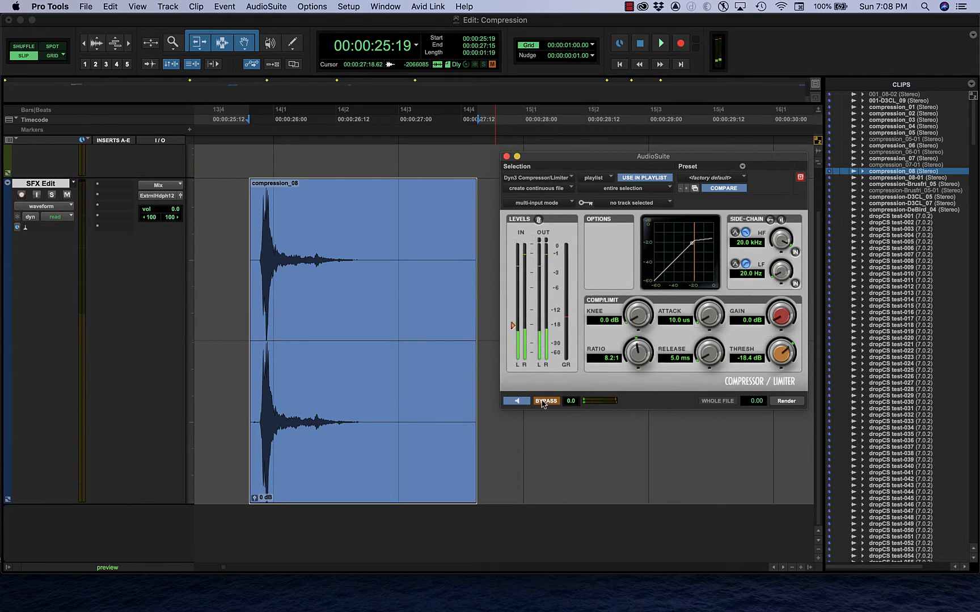
click(538, 402)
click(539, 402)
click(517, 401)
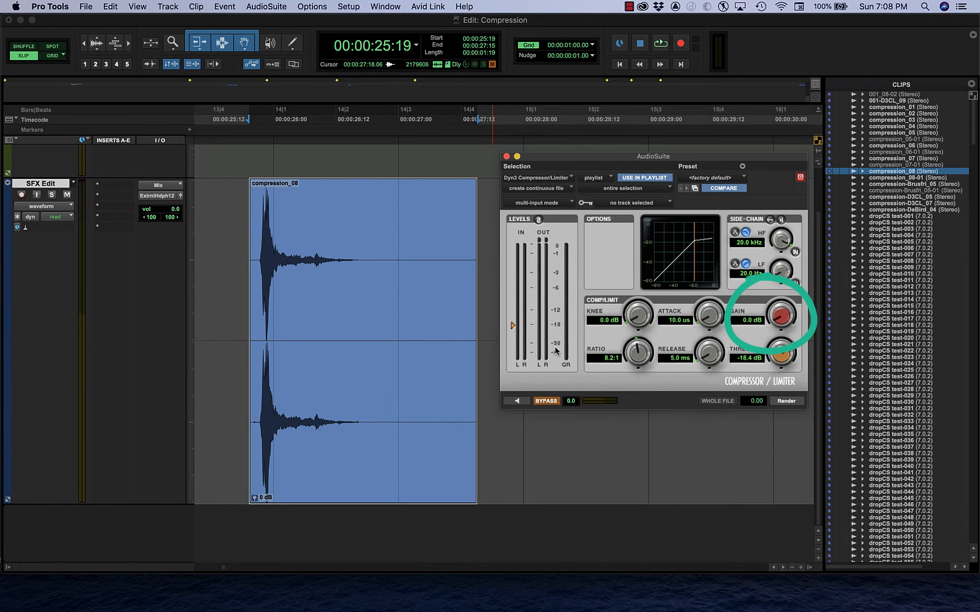
Raise the compressor's makeup gain to 7.4 dB while previewing the clip with bypass off.
click(517, 401)
drag(778, 317, 782, 289)
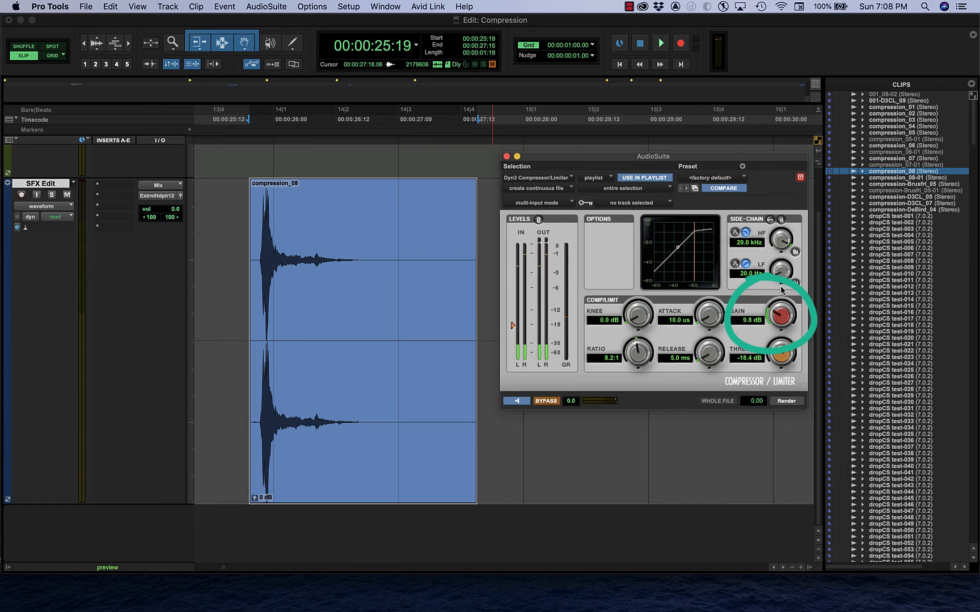
click(545, 402)
drag(777, 313, 776, 324)
Compare the previewed clip with the gain-compensated compression bypassed and active.
click(545, 402)
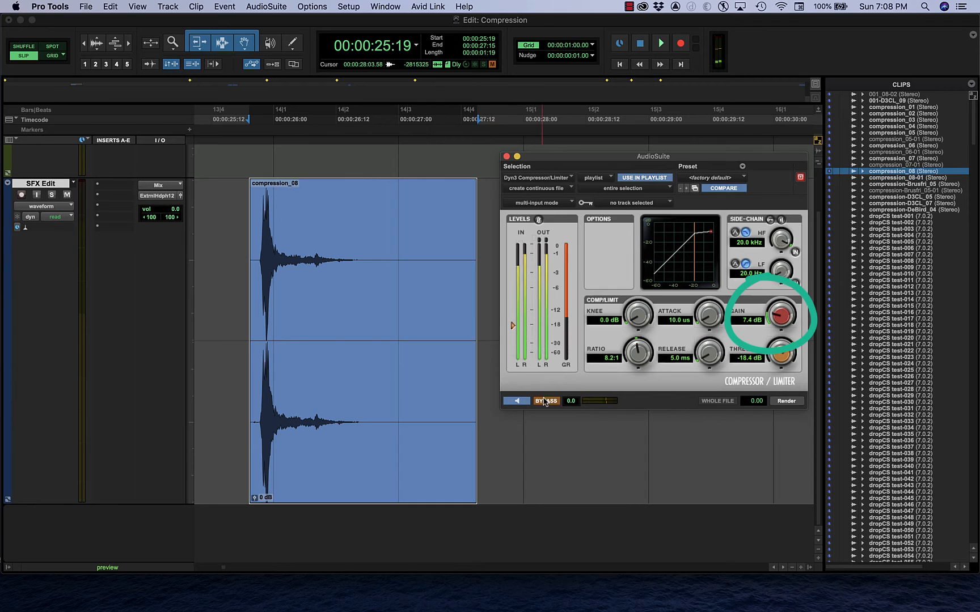
click(544, 402)
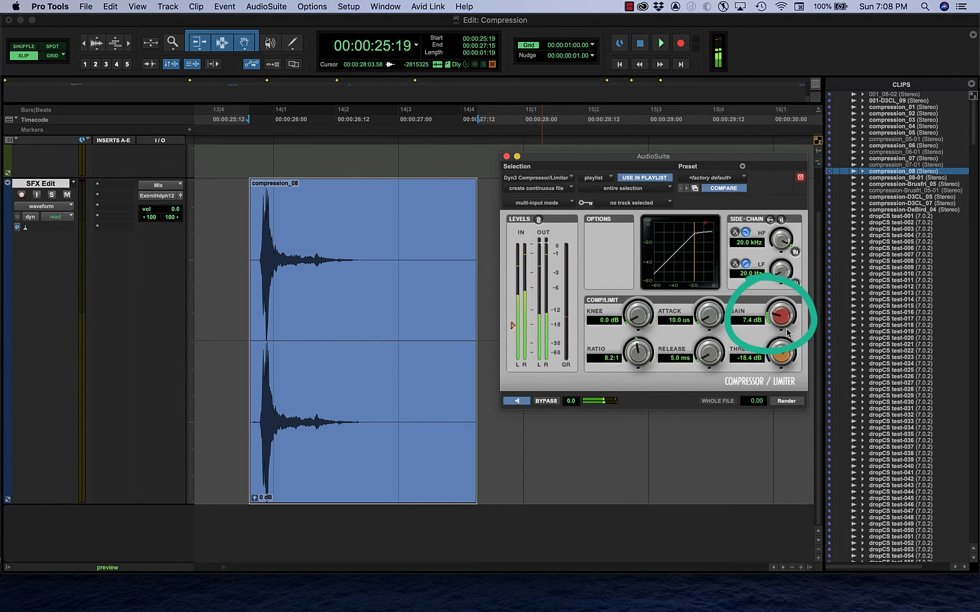
click(554, 403)
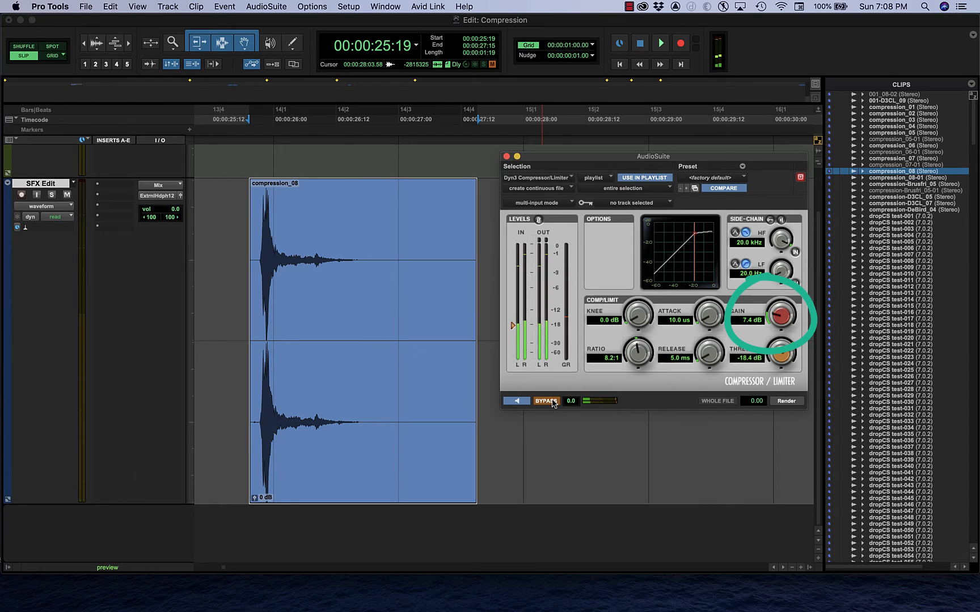
click(554, 402)
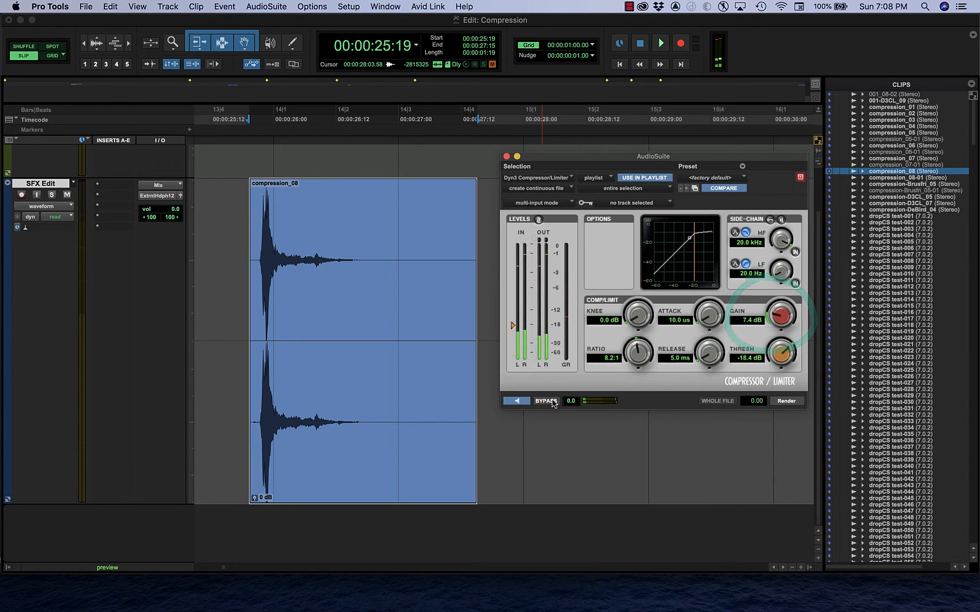
click(544, 402)
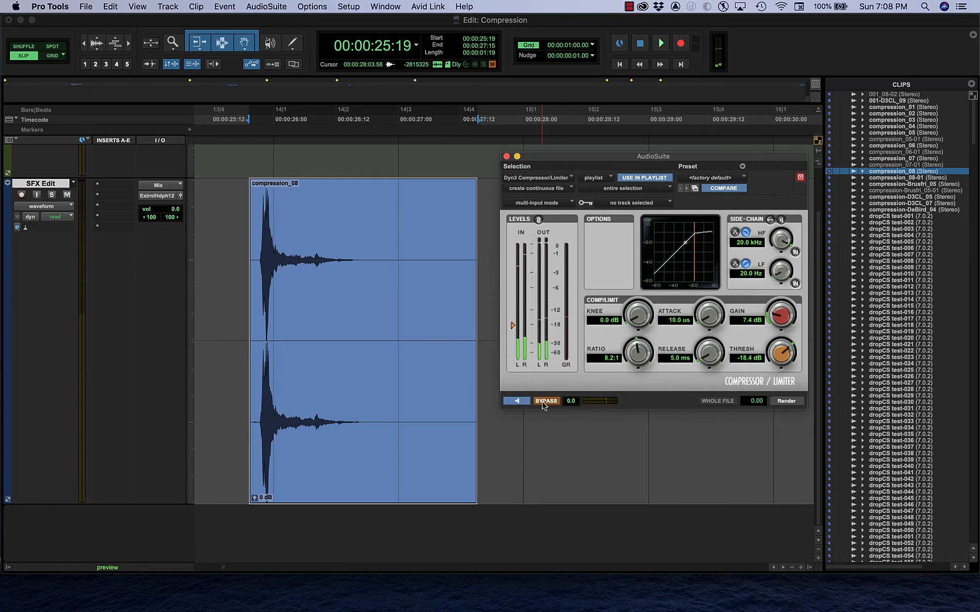
Set the ratio to 12.2:1 and the threshold to -21.2 dB, and compare the preview with bypass on and off.
click(513, 402)
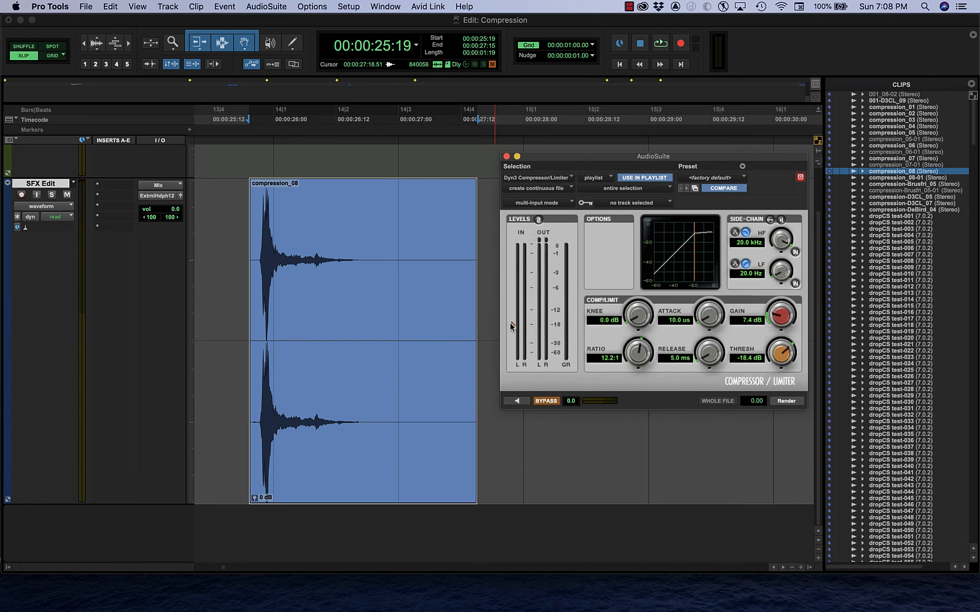
click(516, 402)
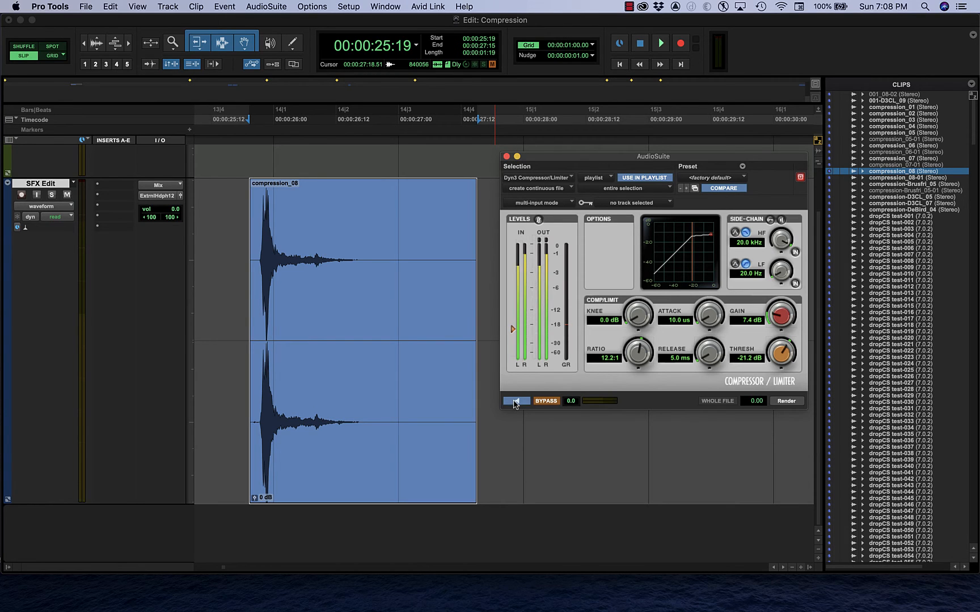
click(547, 401)
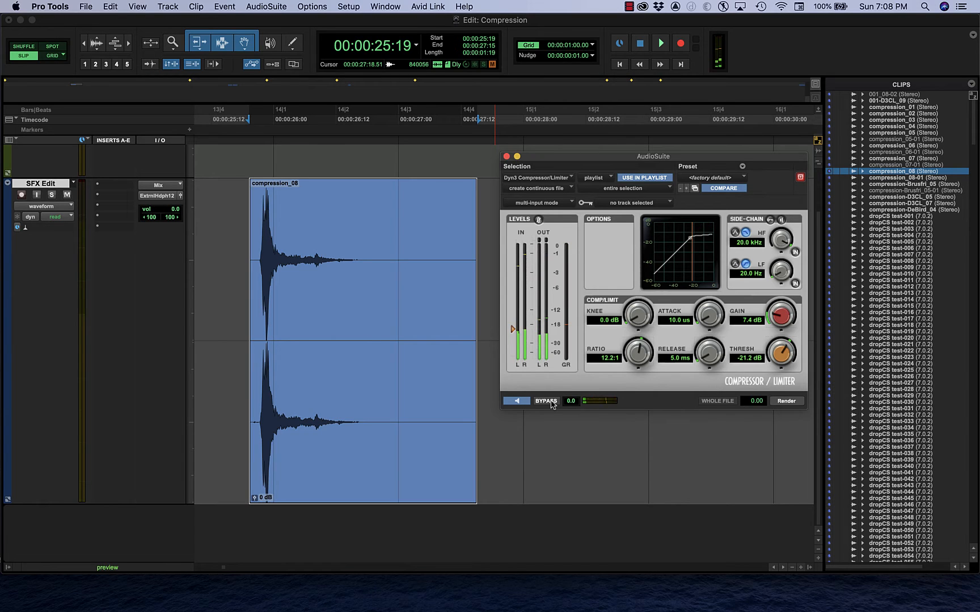
click(548, 402)
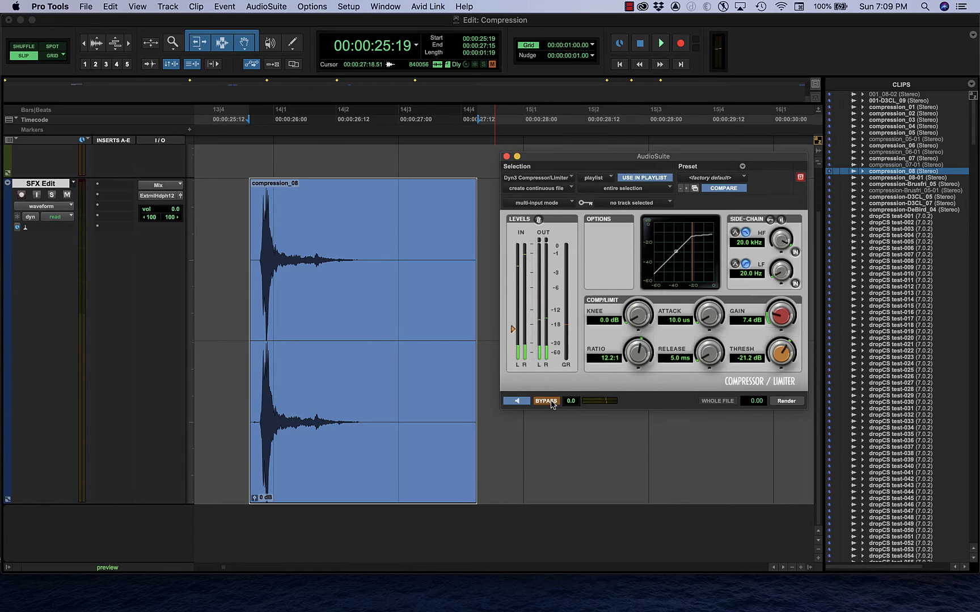
click(518, 401)
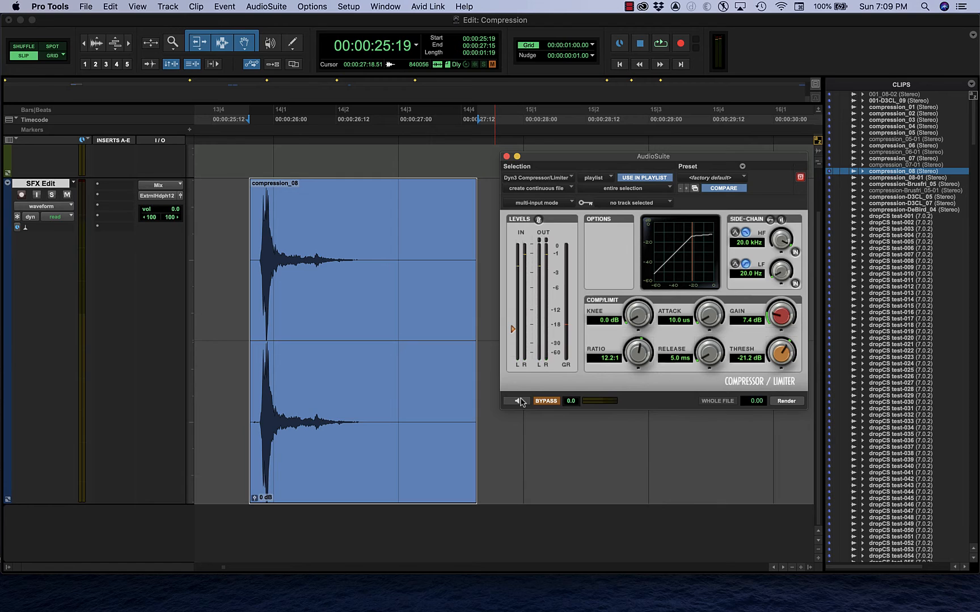
click(541, 402)
Render the clip with the current compressor settings, inspect the waveform's tail, and undo the render.
click(786, 402)
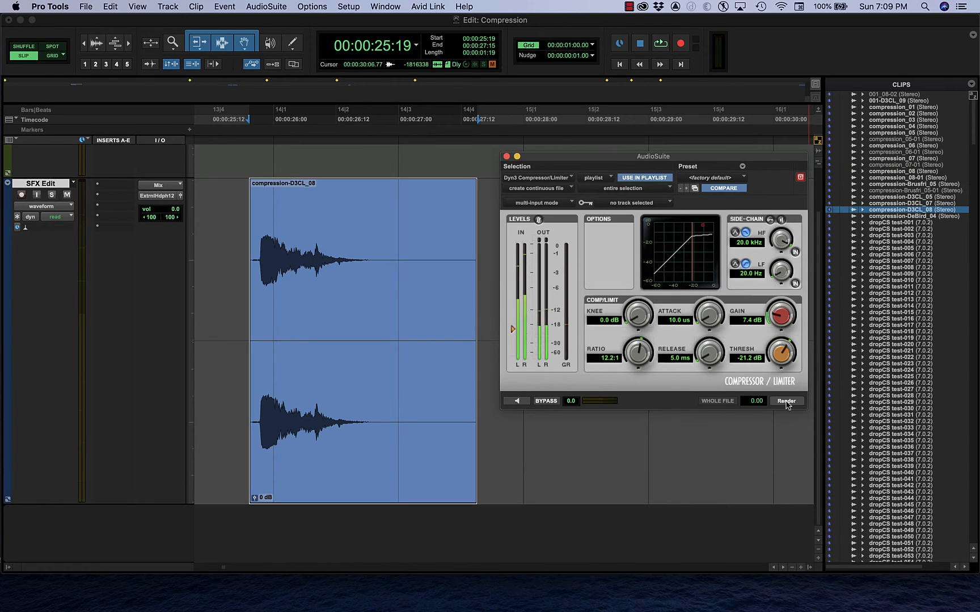
drag(285, 260, 339, 260)
click(356, 256)
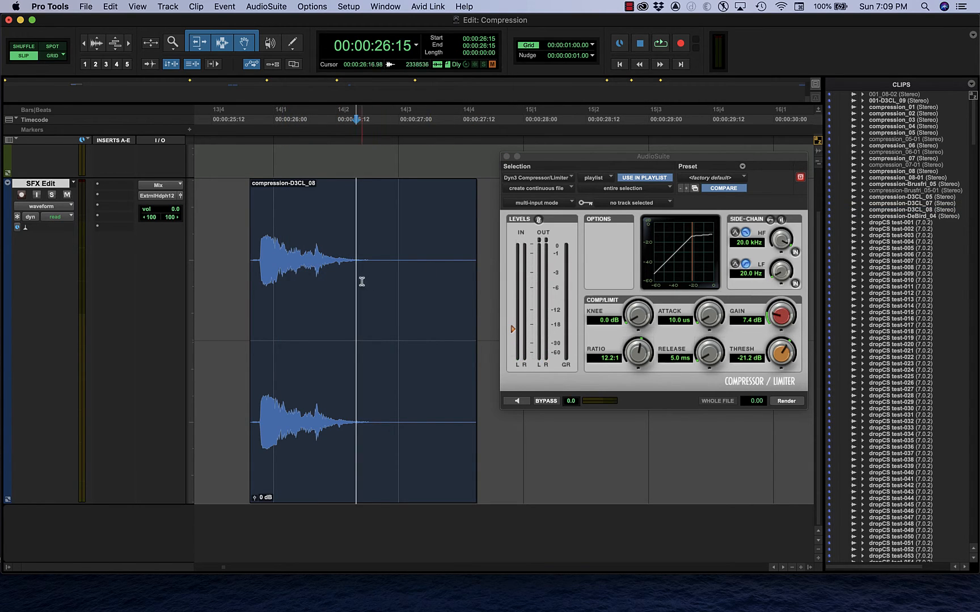
key(super+z)
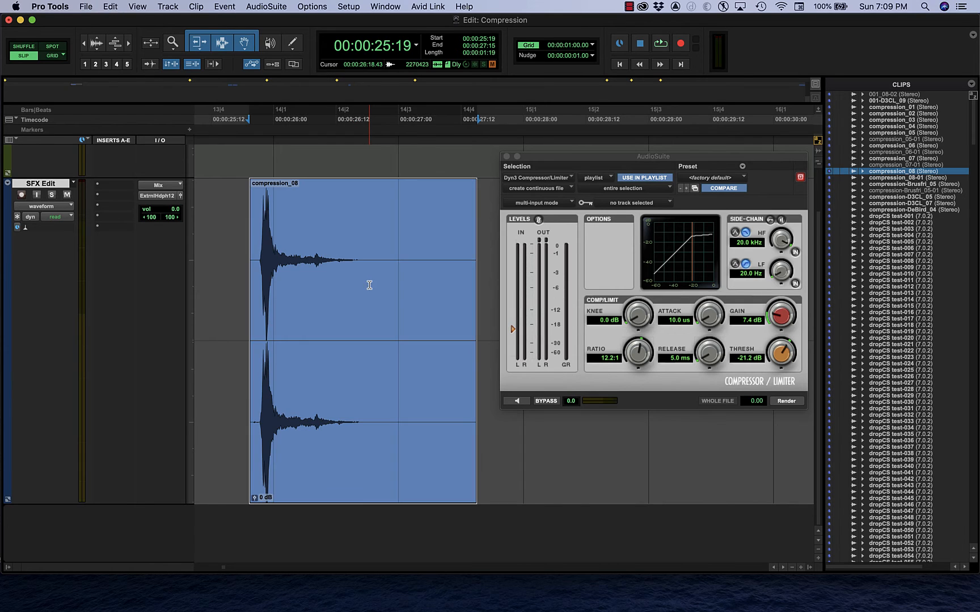
Reset the gain to 0.0 dB, then render the clip without makeup gain and undo that render.
alt+click(781, 315)
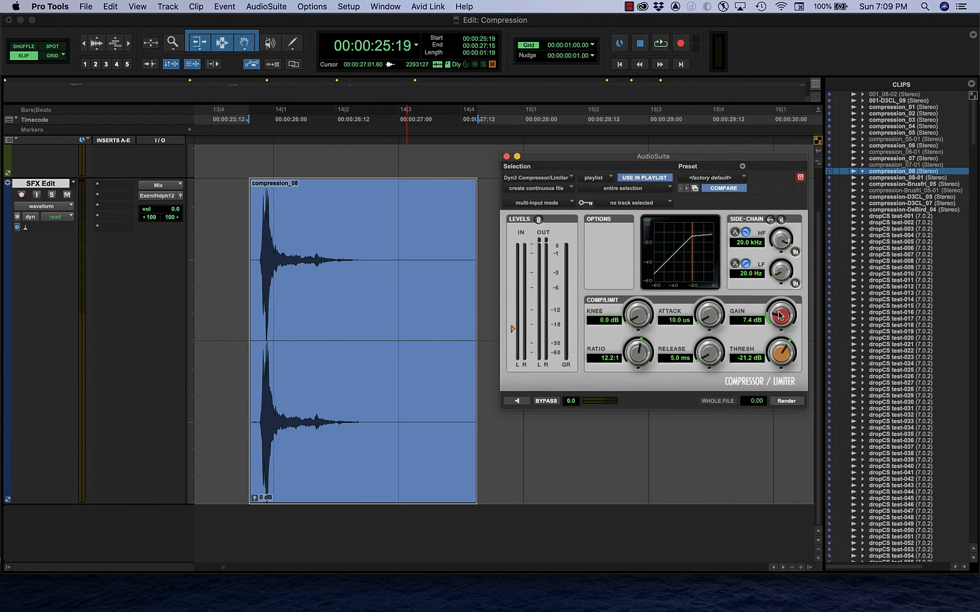
click(785, 401)
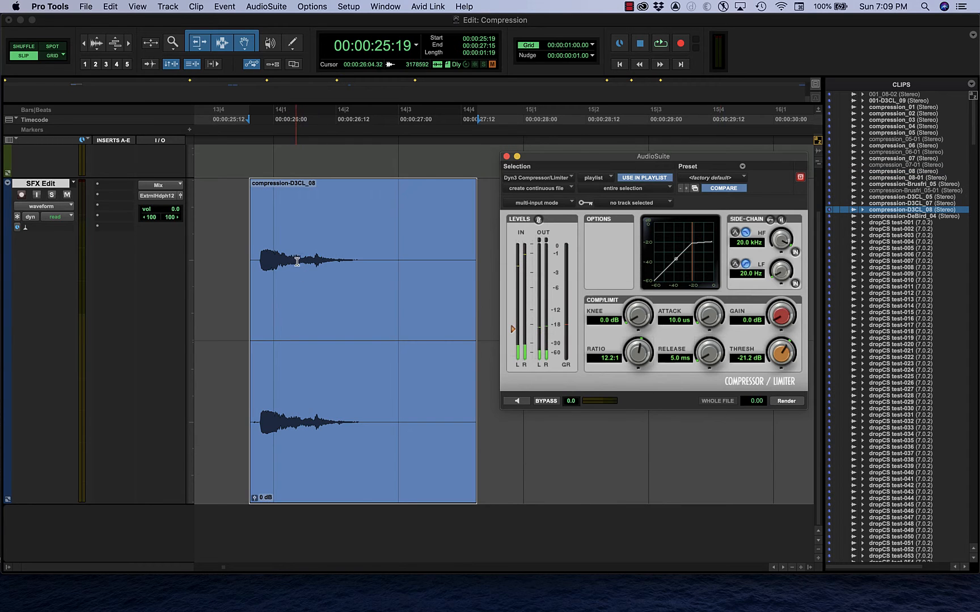
key(super+z)
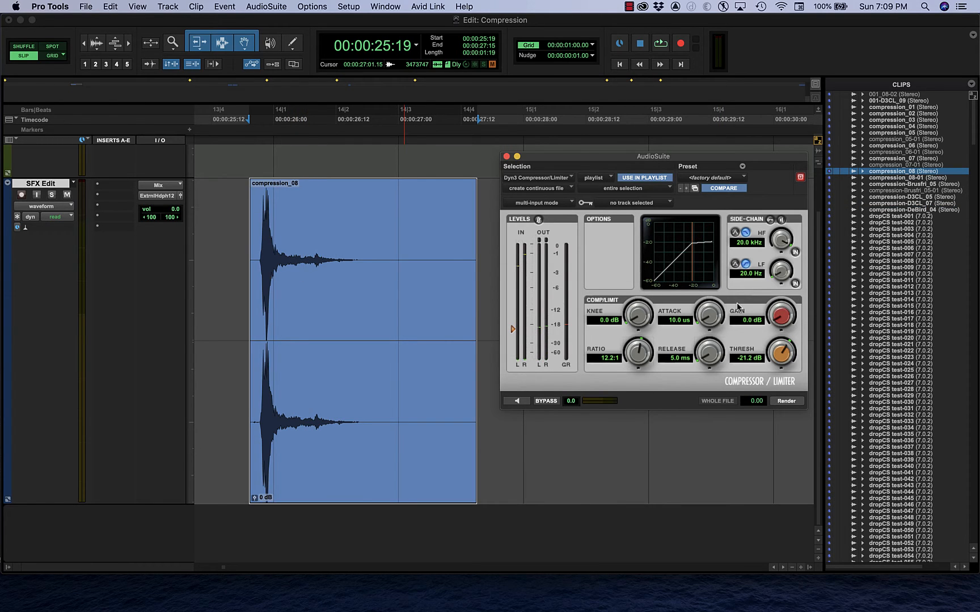
Render the clip with the makeup gain at 7.6 dB and play back the result twice from just before the clip.
mouse_move(781, 323)
mouse_down()
mouse_move(782, 295)
mouse_move(785, 304)
mouse_up()
click(786, 401)
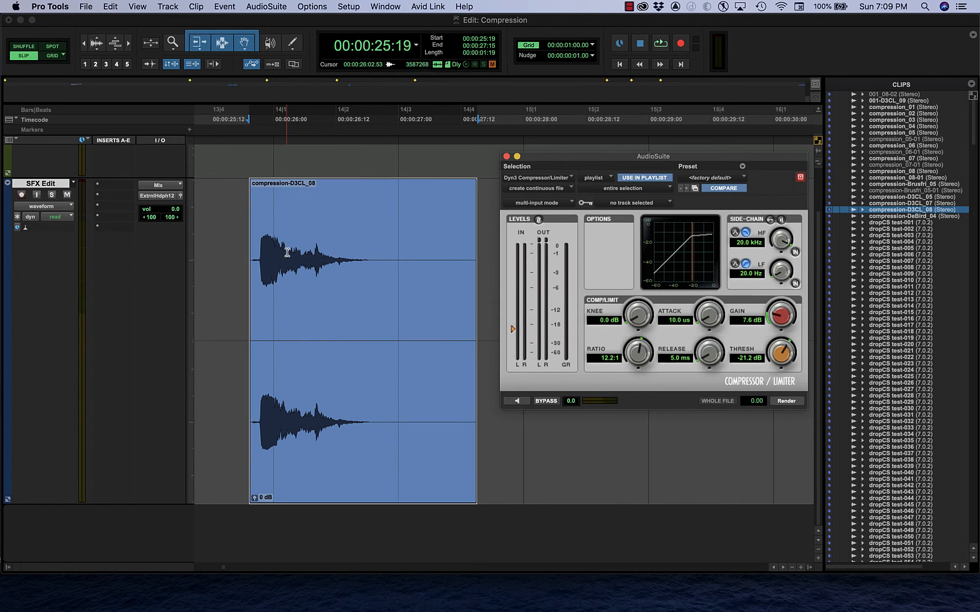
click(239, 224)
key(space)
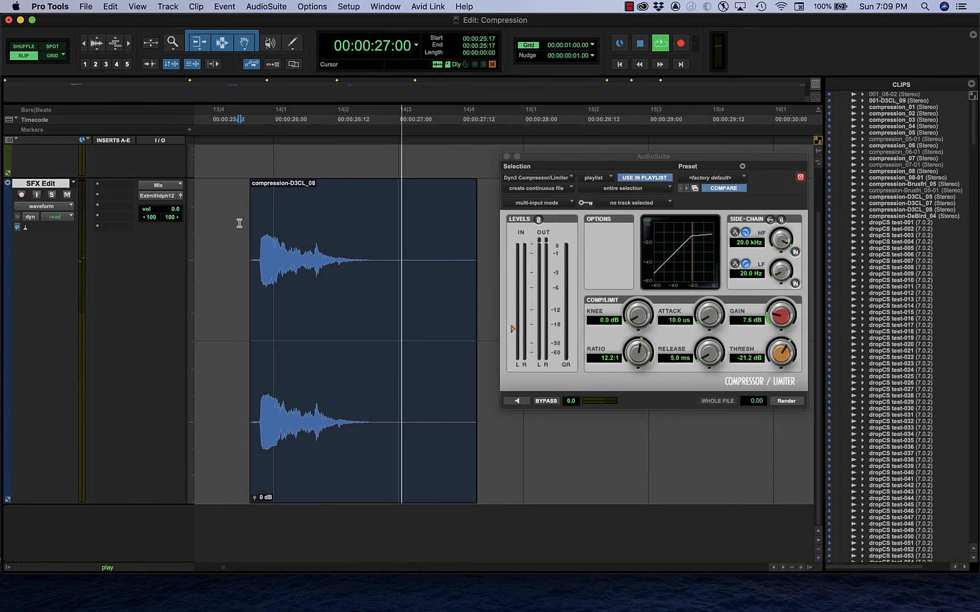
key(space)
key(space)
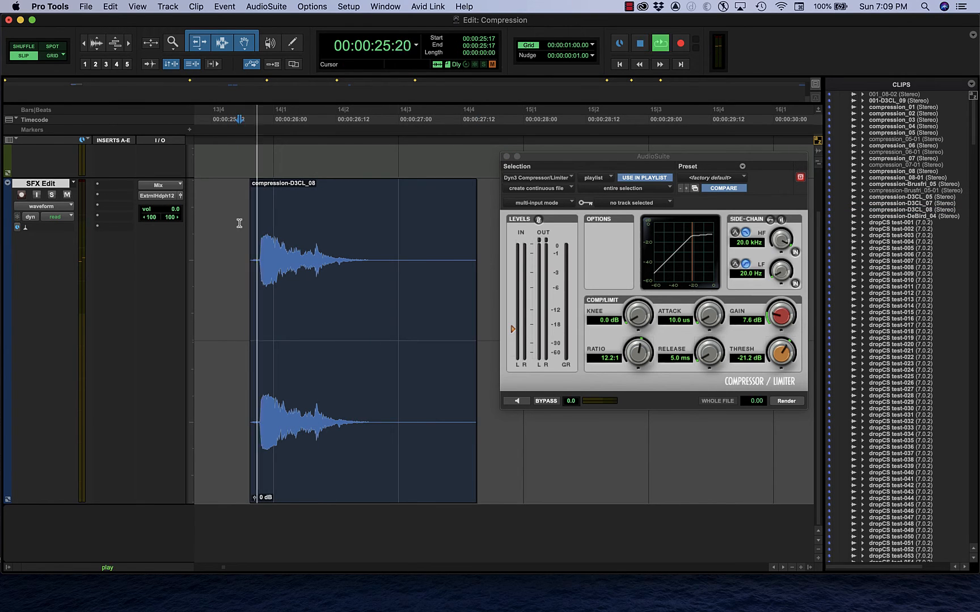
key(space)
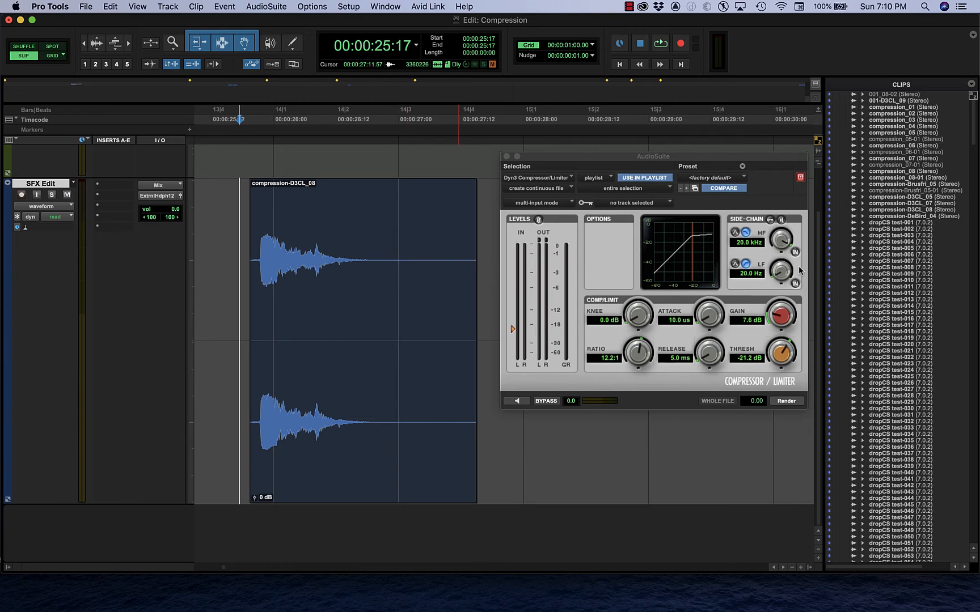
Adjust the compressor's makeup gain to 10.3 dB.
click(776, 315)
mouse_move(774, 311)
mouse_down()
mouse_move(774, 344)
mouse_move(773, 333)
mouse_up()
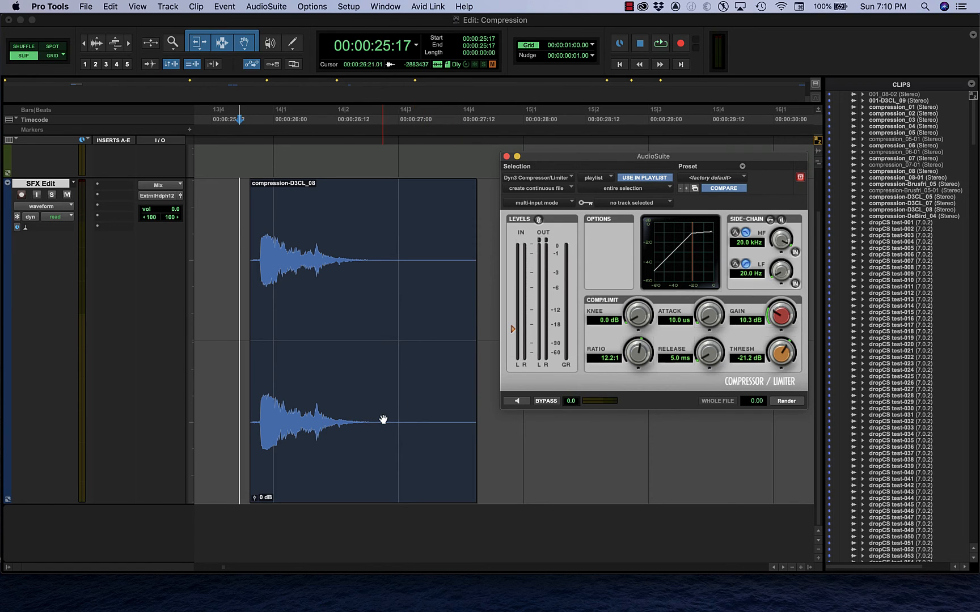
Undo the clip's render, then preview it with the gain at 7.6 dB while raising the attack to 820.3 us.
key(super+z)
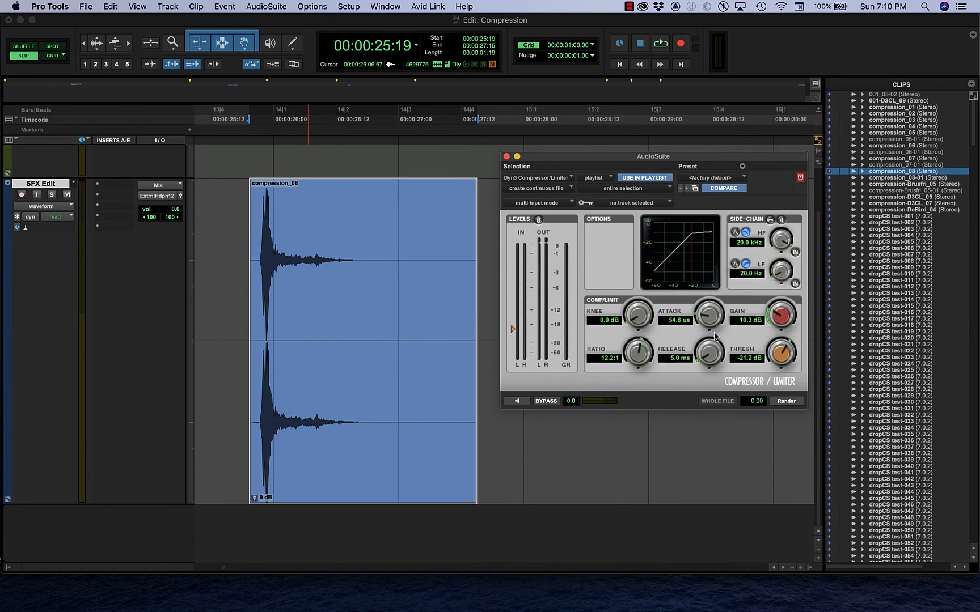
click(518, 401)
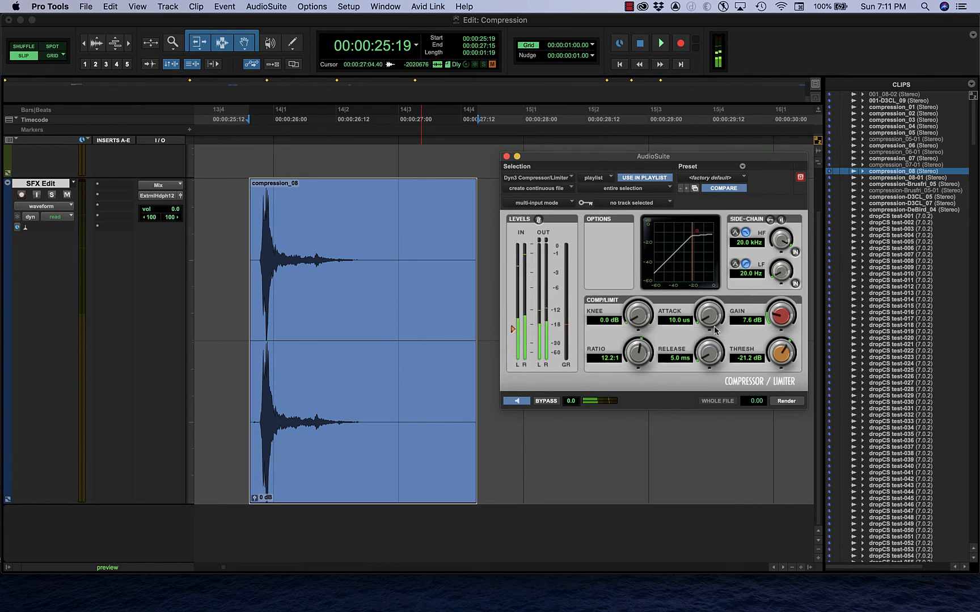
drag(703, 316, 717, 271)
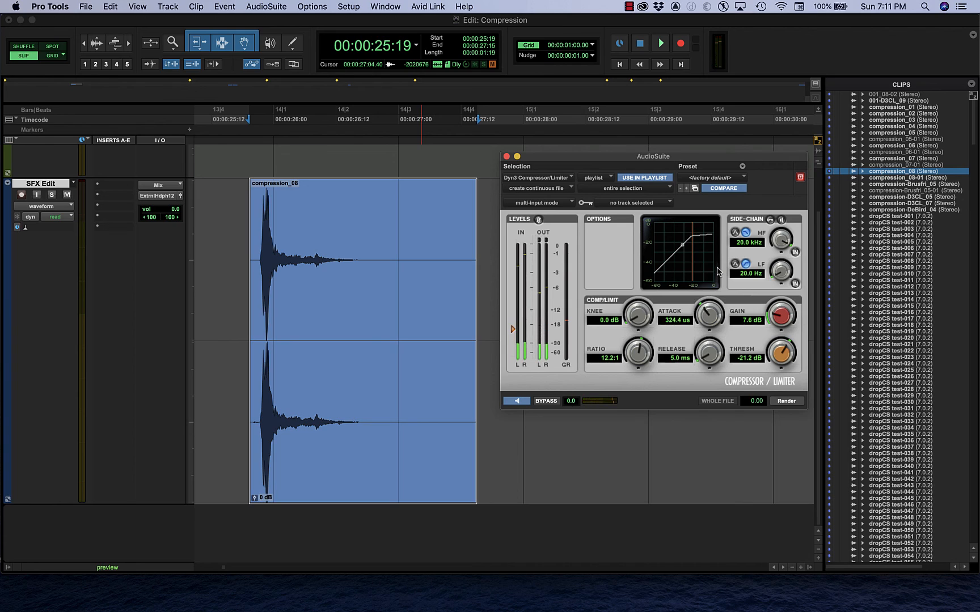
drag(702, 313, 708, 303)
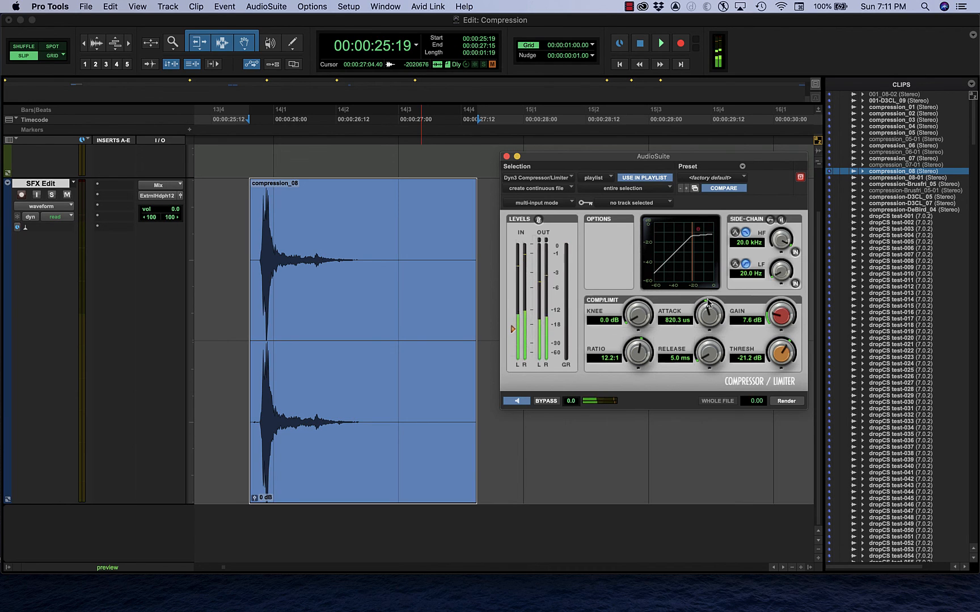
click(517, 403)
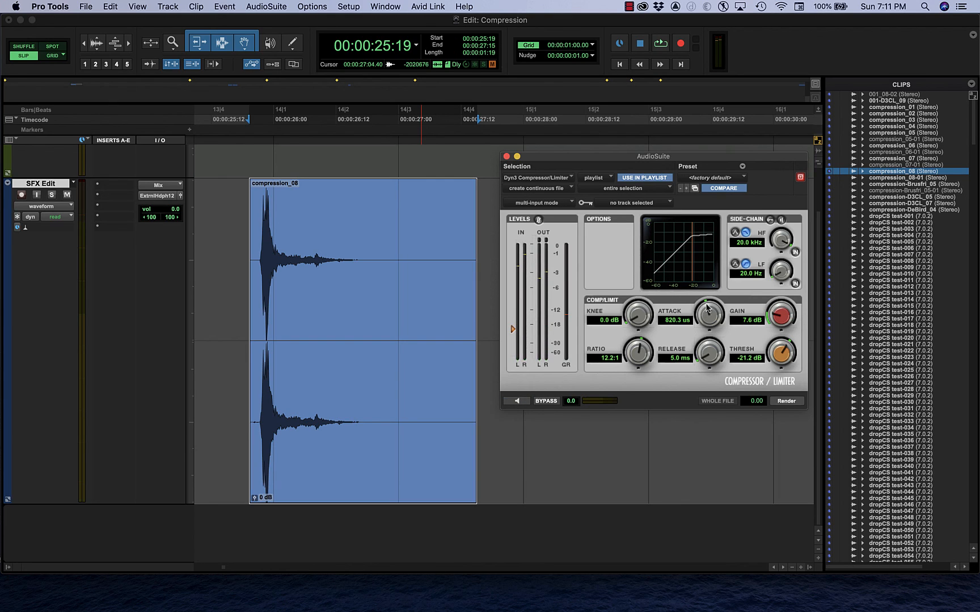
Preview the processing again and toggle the compressor's bypass on and off to compare the dry and compressed sound.
click(517, 402)
click(541, 402)
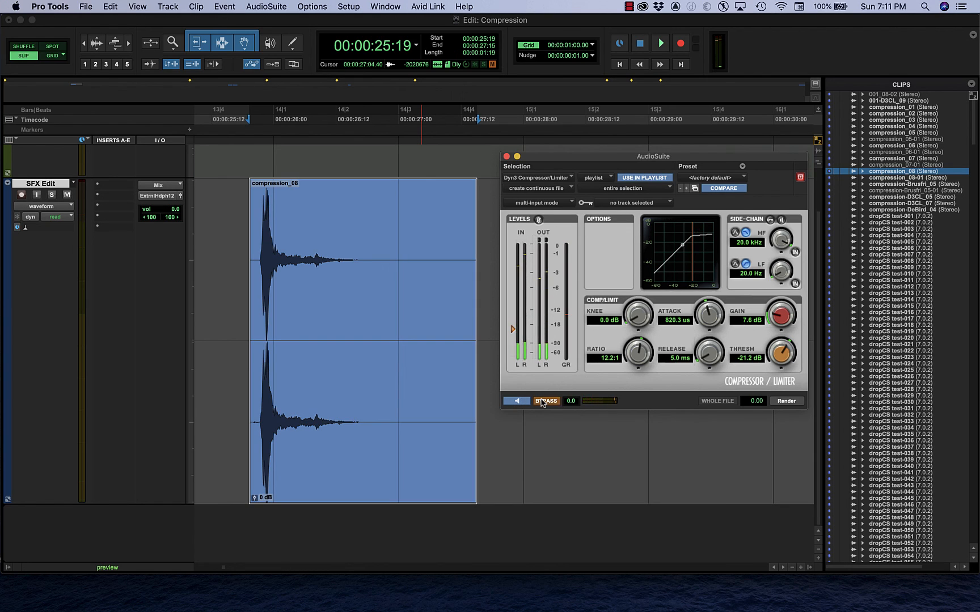
click(541, 402)
Try a 2.0 ms attack during the preview, settle on 529.3 us, and render the clip.
mouse_move(708, 315)
mouse_down()
mouse_move(696, 336)
mouse_move(708, 300)
mouse_up()
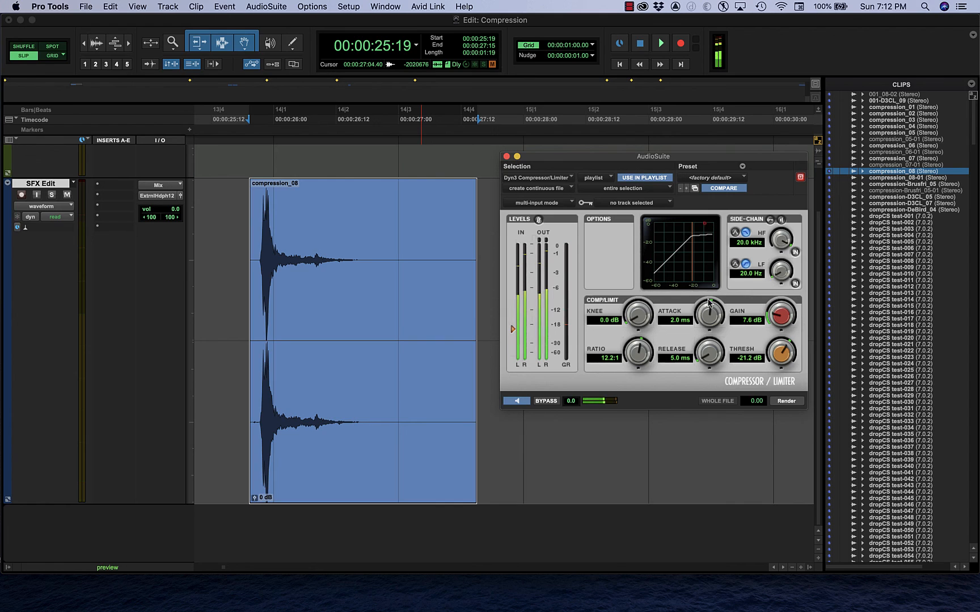
drag(709, 301, 701, 313)
click(521, 403)
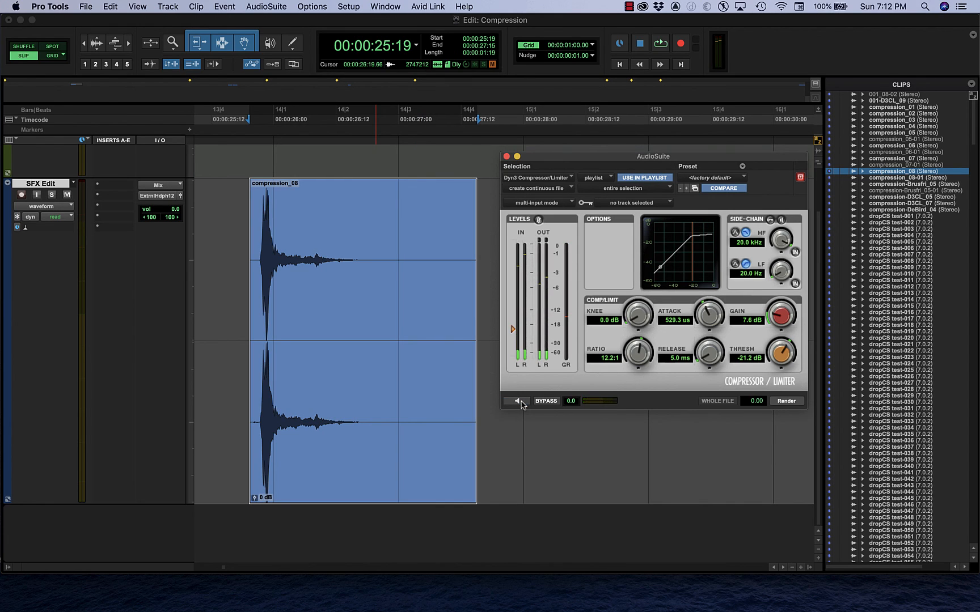
click(786, 401)
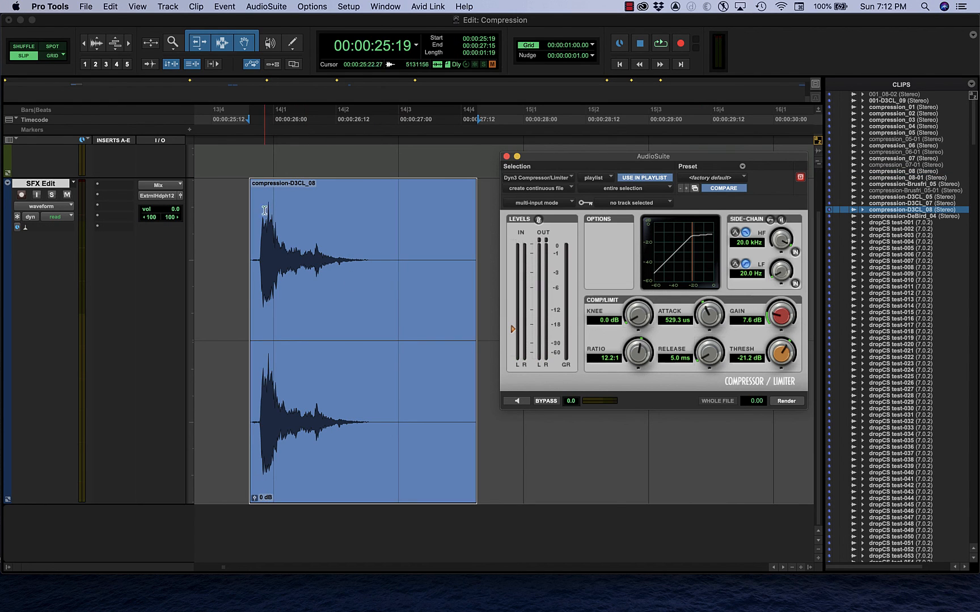